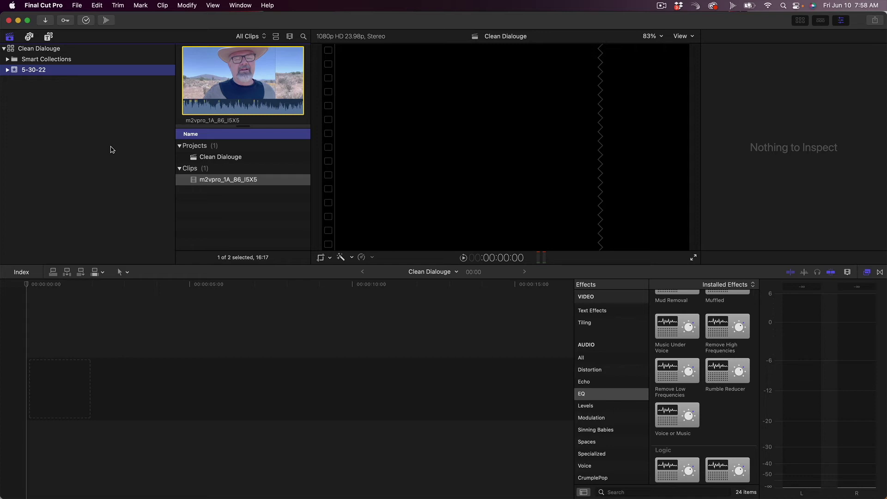
Select the m2vpro_1A_86_I5X5 dialogue clip in the browser
left_click(227, 107)
Append the dialogue clip to the timeline, trim its start to run 16:13, and play it back
key("e")
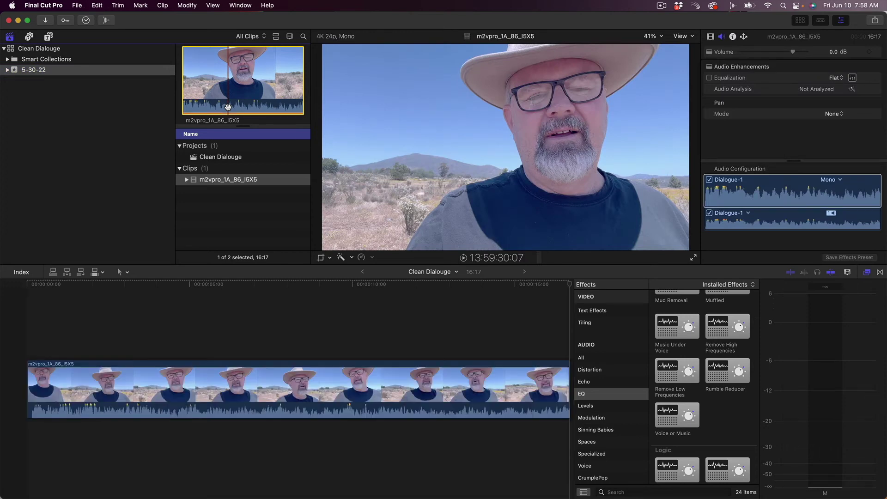
left_click_drag(30, 385, 36, 385)
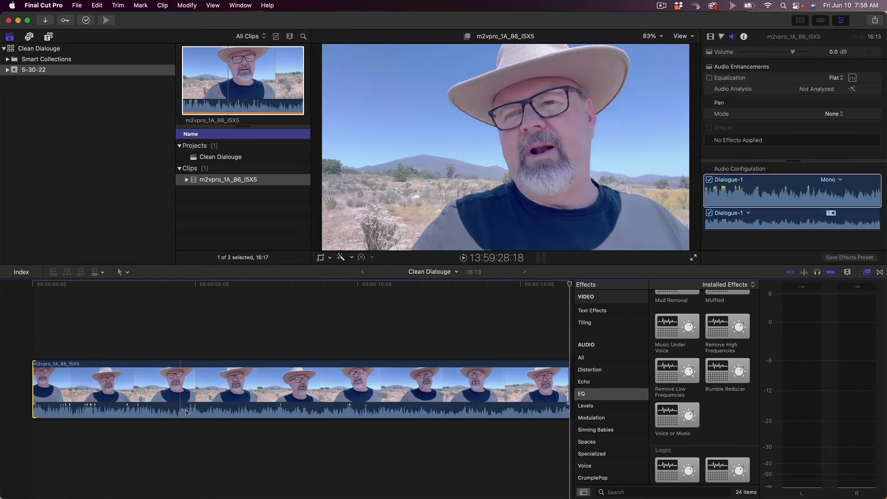
left_click(185, 412)
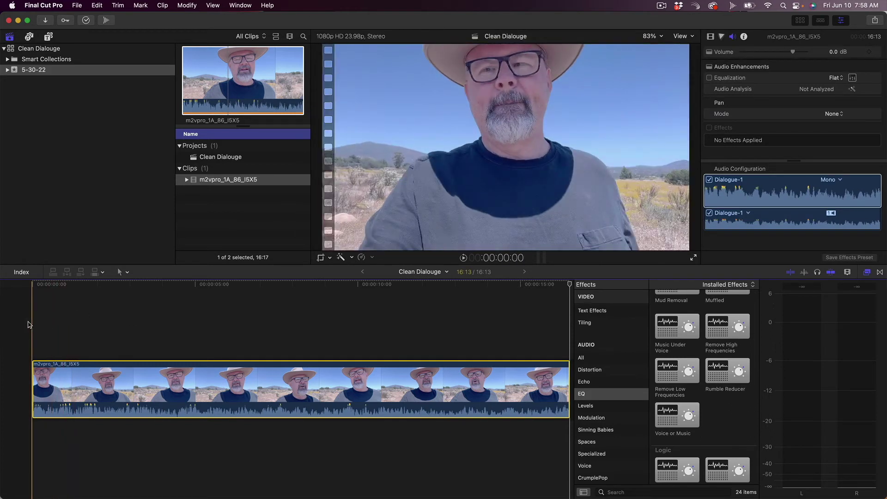
key("space")
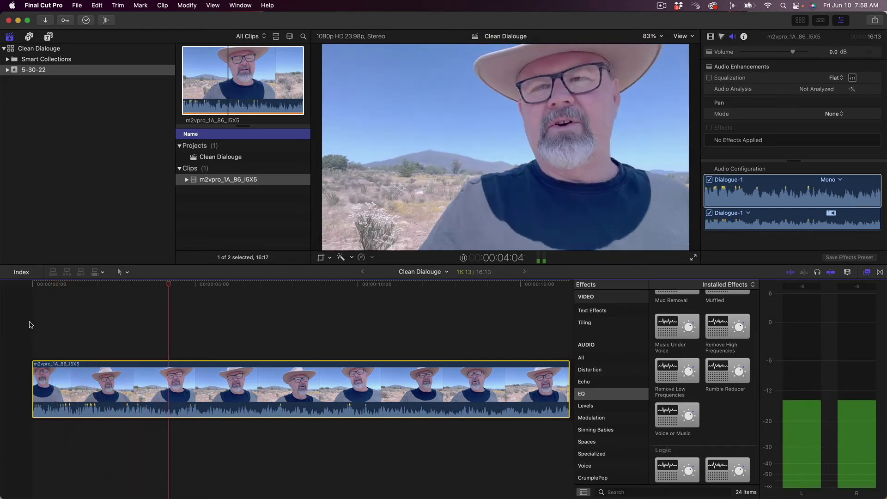
key("space")
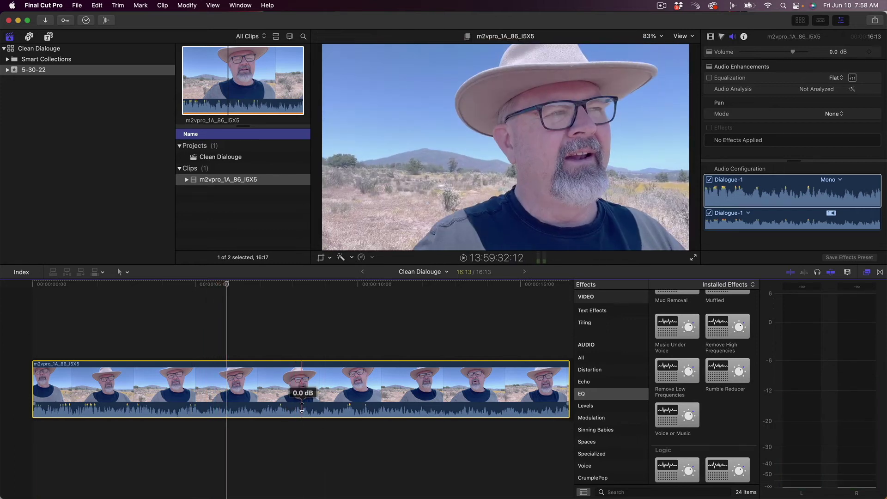
Raise the clip volume to 2.0 dB, listen, then lower it to -1.0 dB
left_click_drag(302, 405, 302, 405)
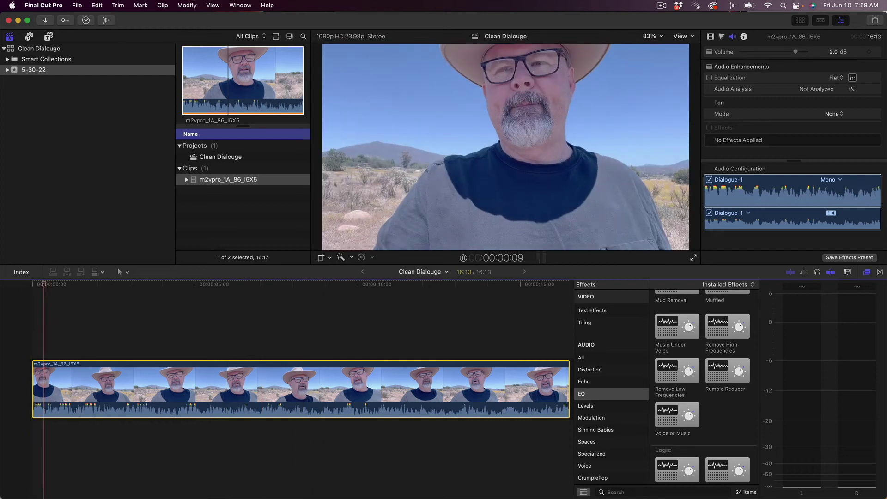
key("space")
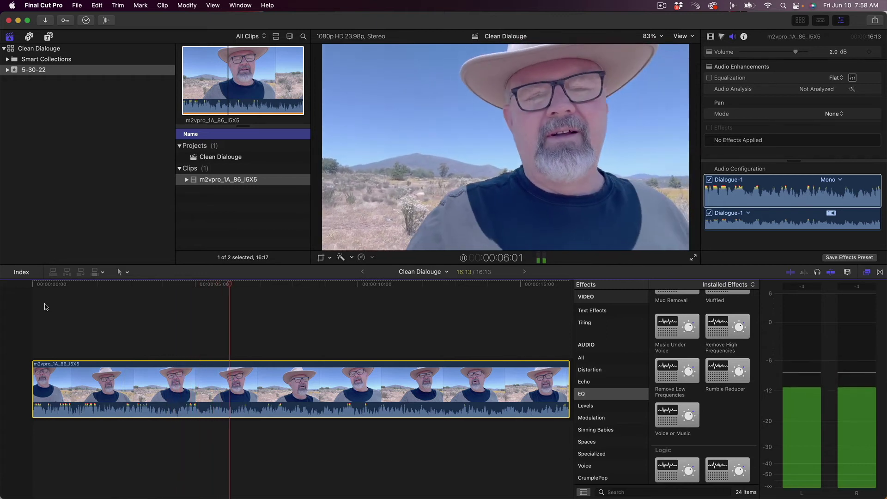
key("space")
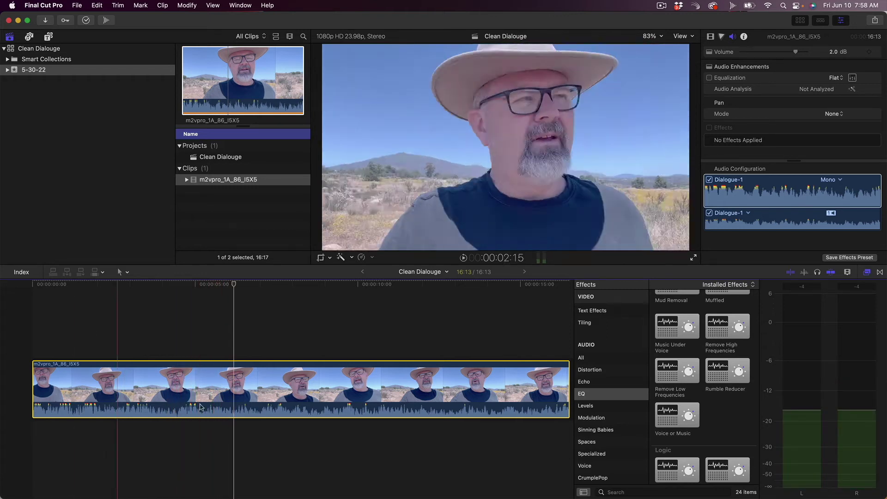
left_click(460, 406)
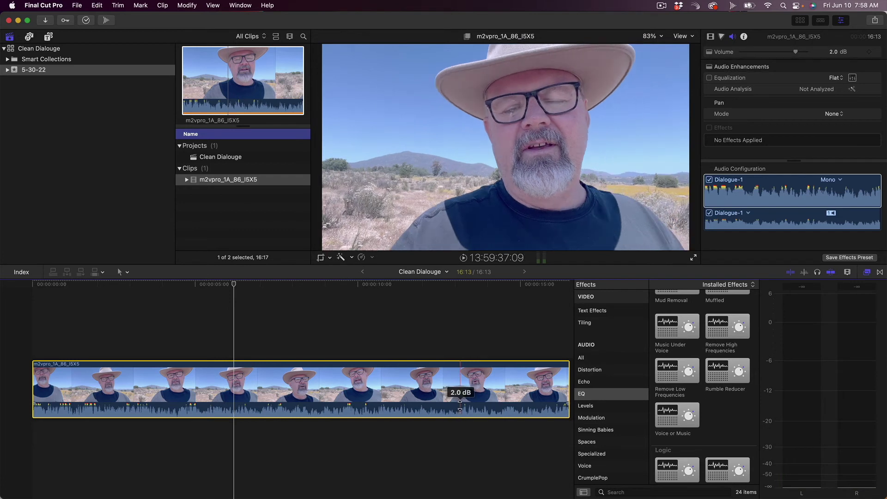
left_click_drag(460, 405, 460, 406)
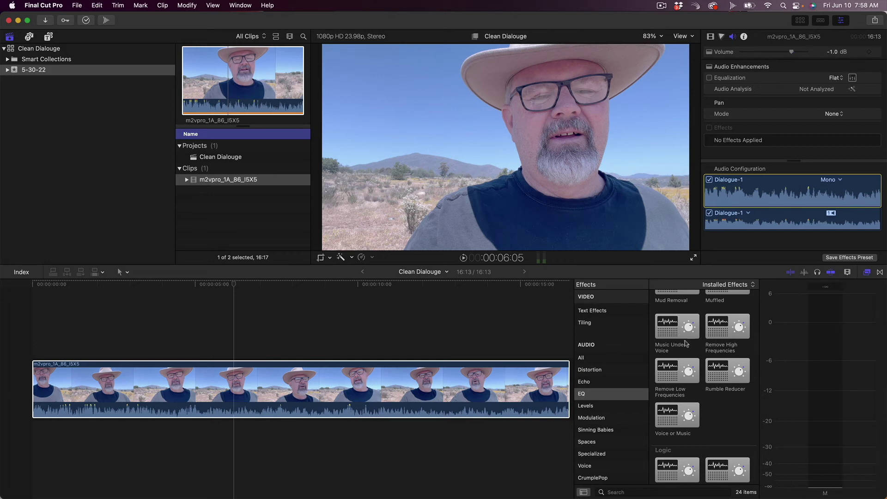
scroll(683, 344, "up", 5)
Apply Channel EQ to the dialogue clip and open its graph window over the viewer
left_click_drag(682, 316, 206, 390)
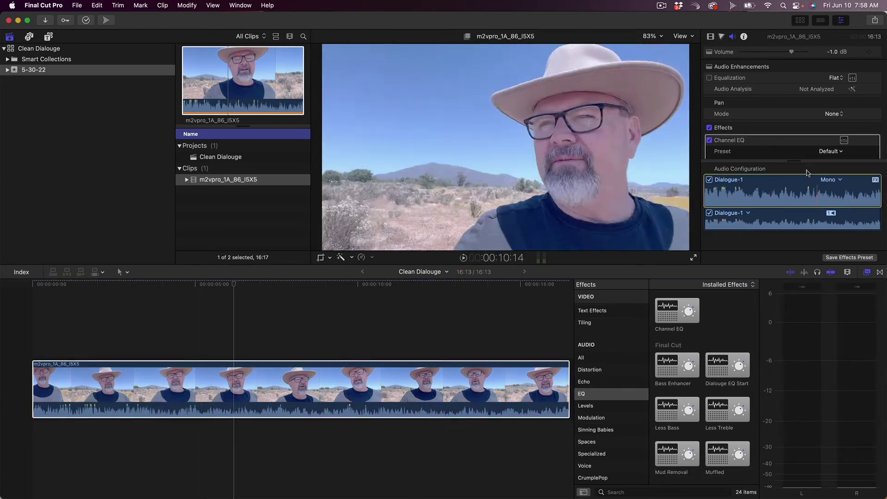
left_click(845, 141)
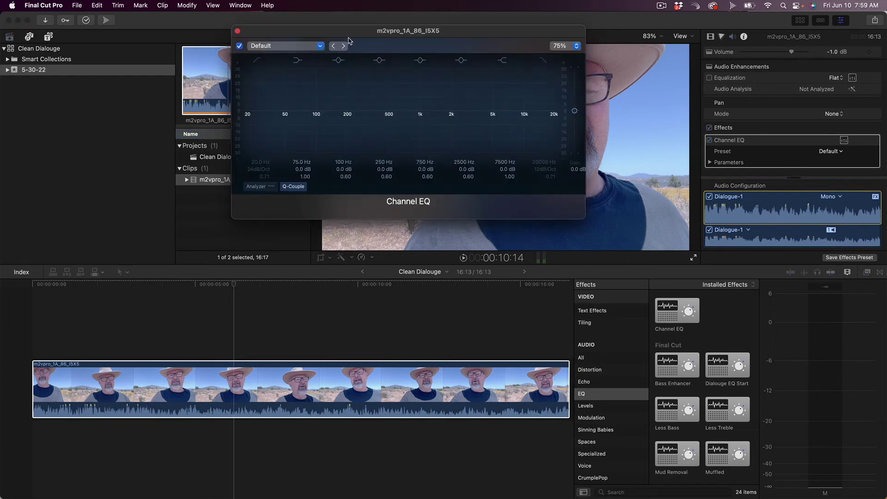
left_click_drag(447, 32, 398, 52)
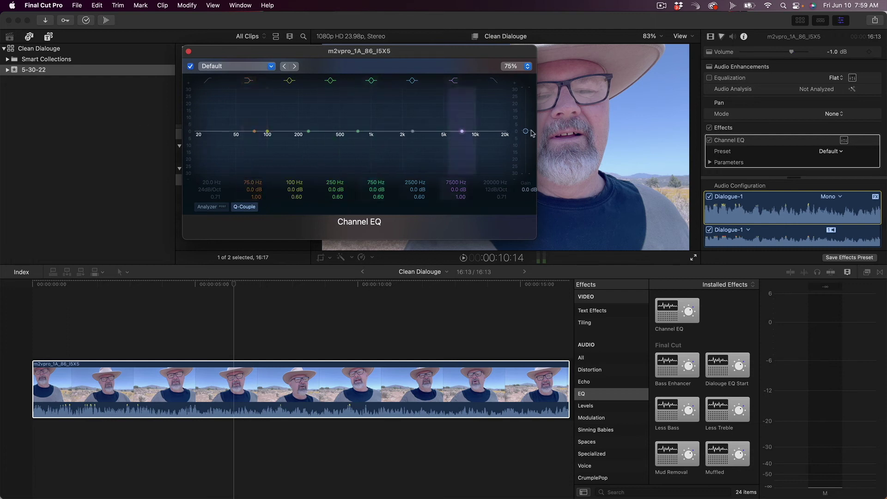
Turn on the Channel EQ analyzer and play the clip to watch its spectrum
left_click(207, 207)
left_click(83, 340)
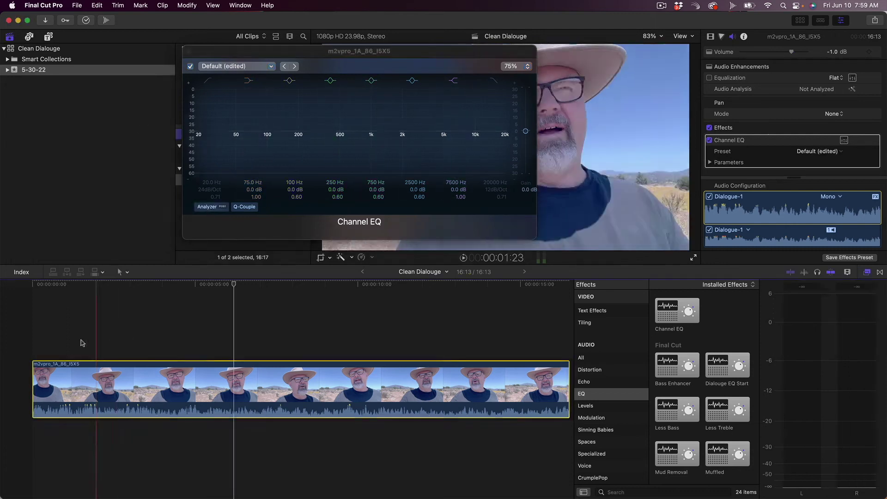
key("space")
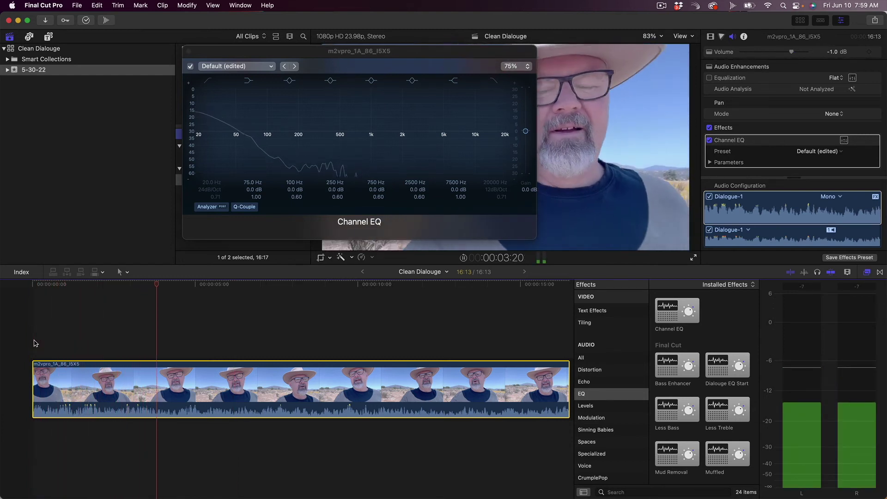
key("space")
mouse_move(239, 140)
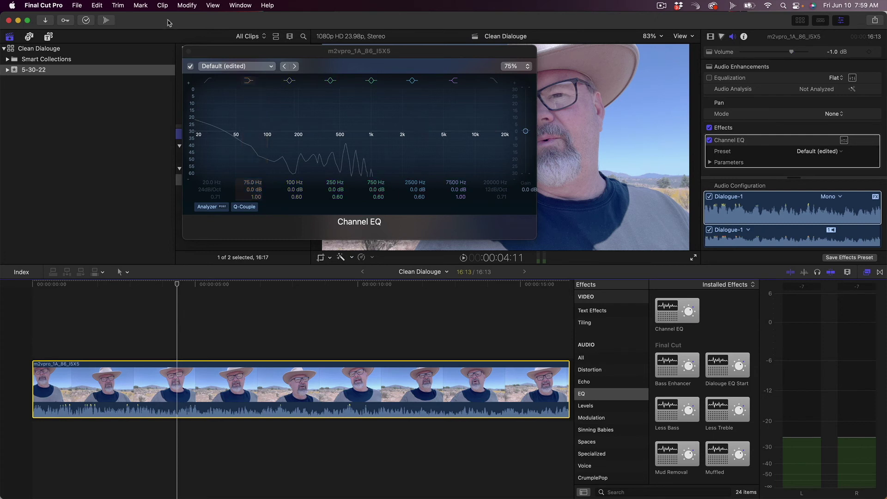
Close the Channel EQ graph window and delete the Channel EQ effect from the clip
left_click(190, 52)
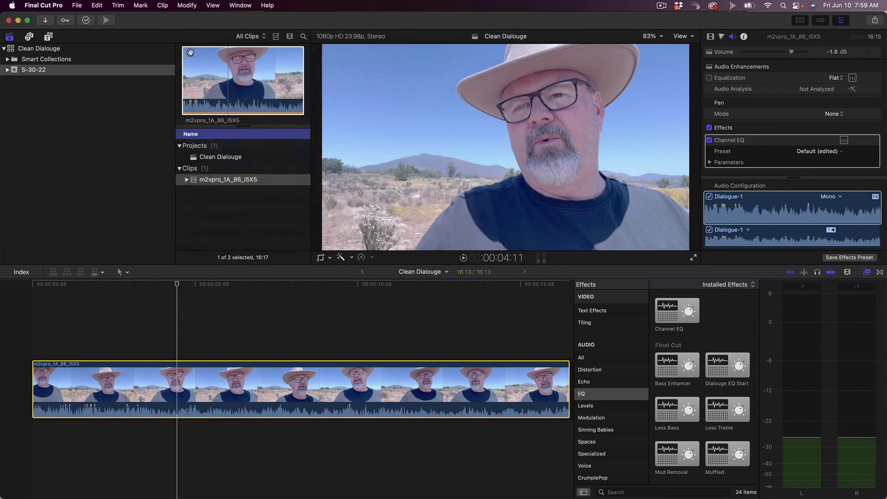
left_click(739, 140)
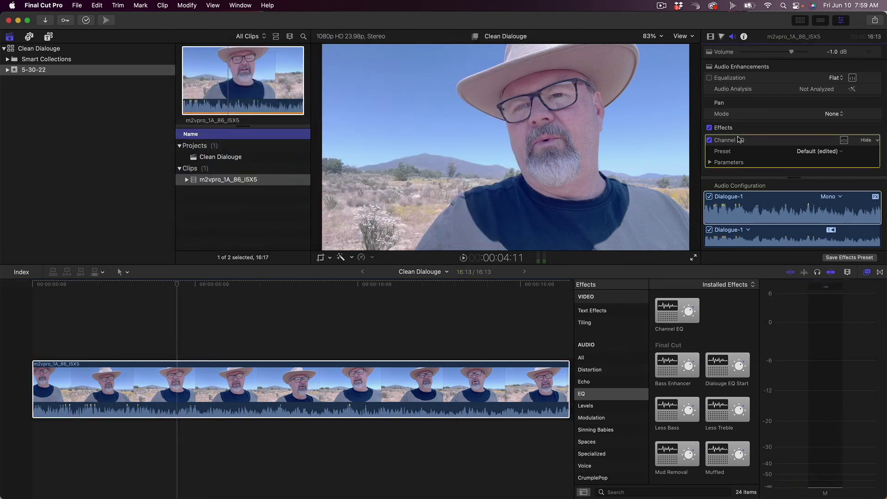
key("Delete")
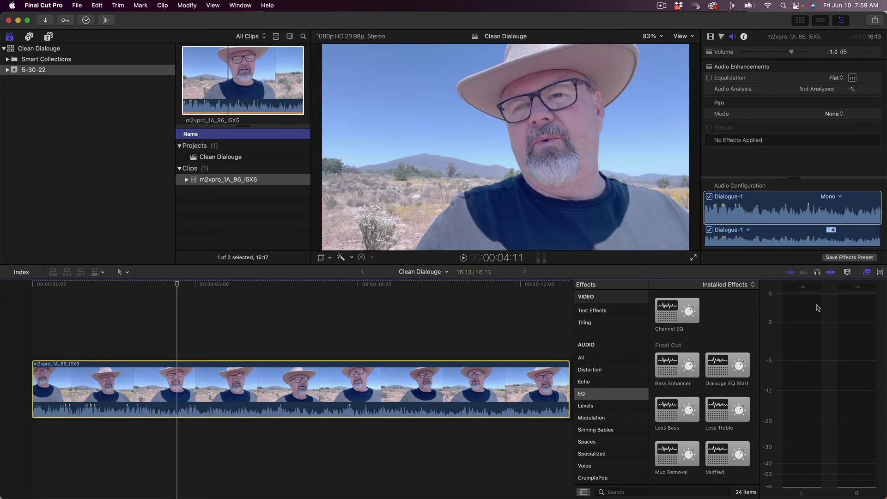
Show the Effects browser and scroll the EQ presets down to Remove Low Frequencies
left_click(867, 272)
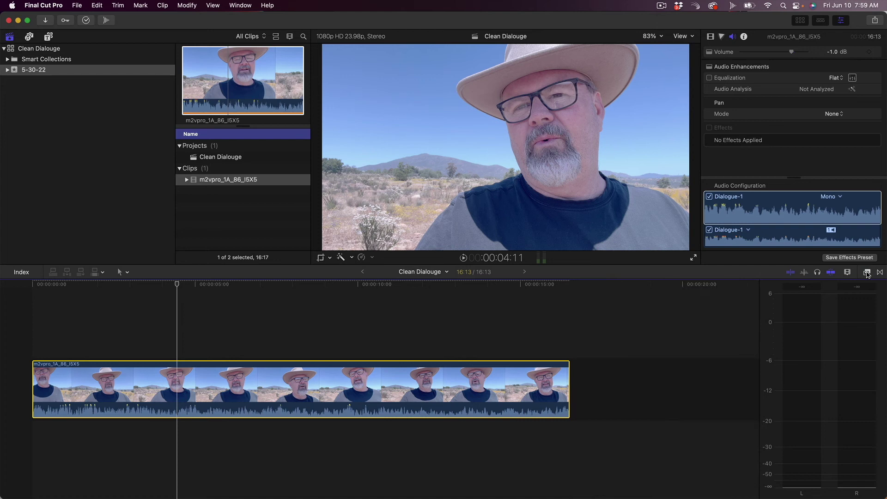
left_click(867, 273)
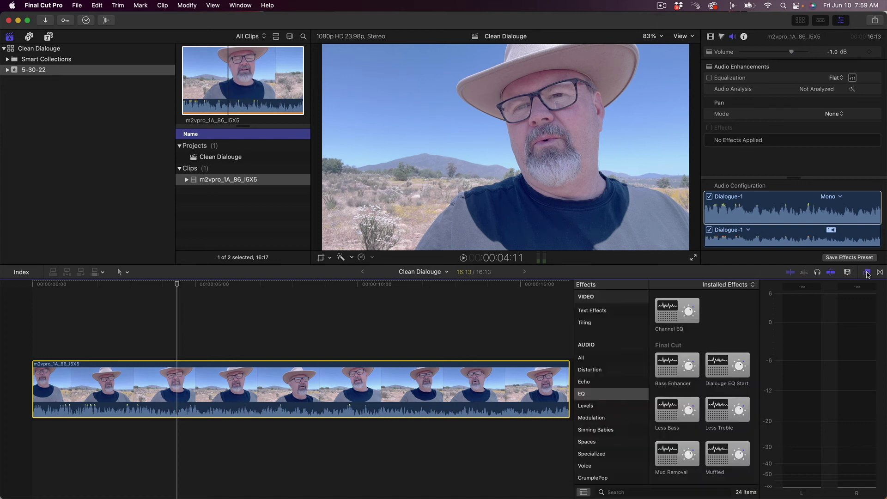
left_click(867, 272)
left_click(867, 273)
scroll(603, 373, "up", 2)
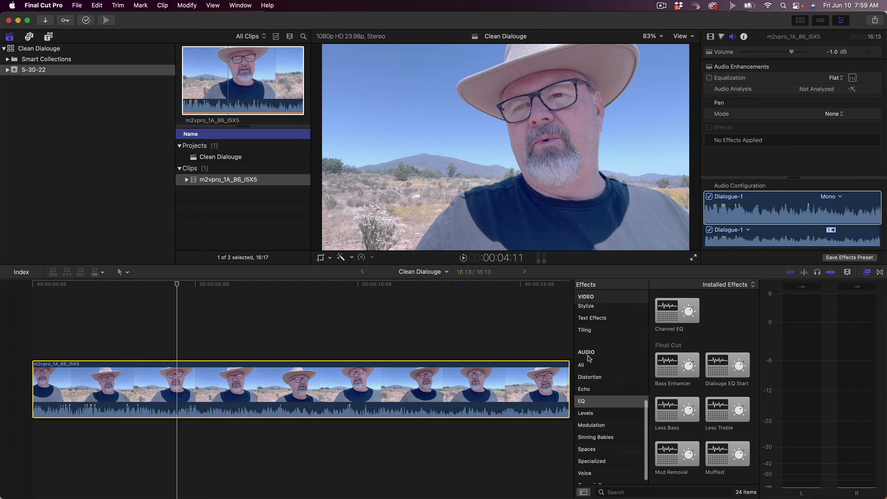
scroll(739, 352, "down", 5)
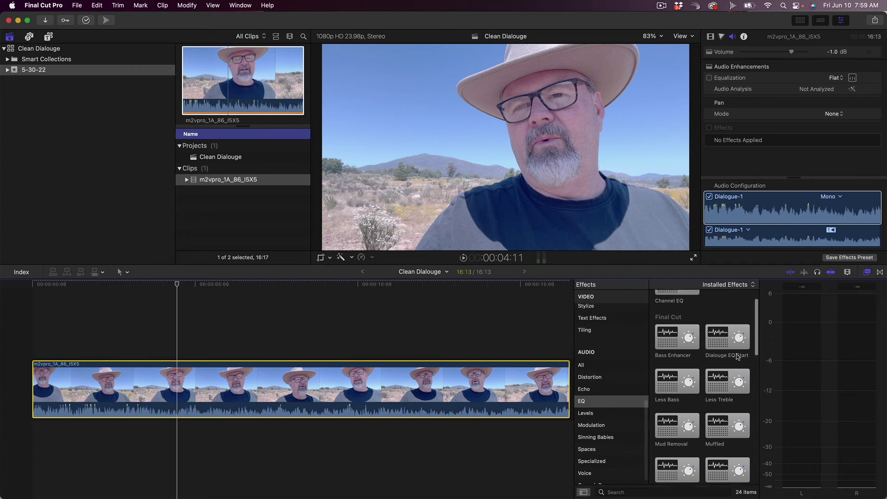
scroll(735, 357, "down", 2)
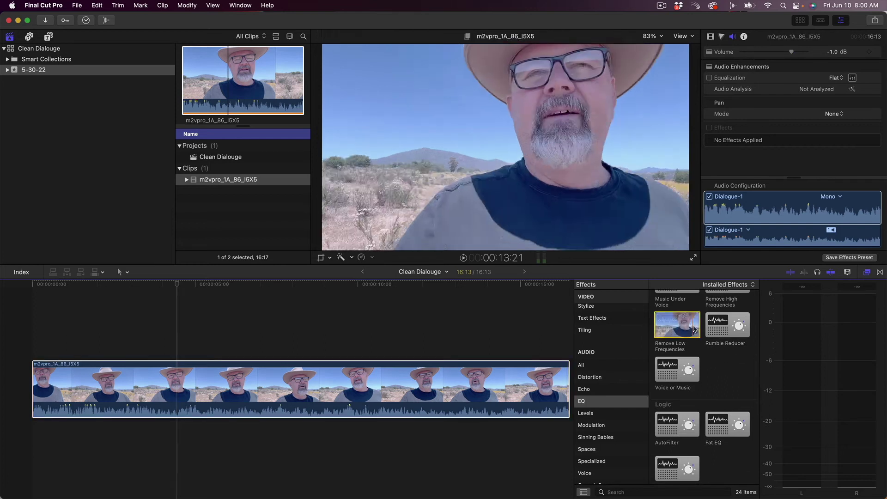
Apply Remove Low Frequencies to the clip and open its Fat EQ window, leaving Amount at 50.0 (130Hz)
left_click_drag(662, 335, 312, 400)
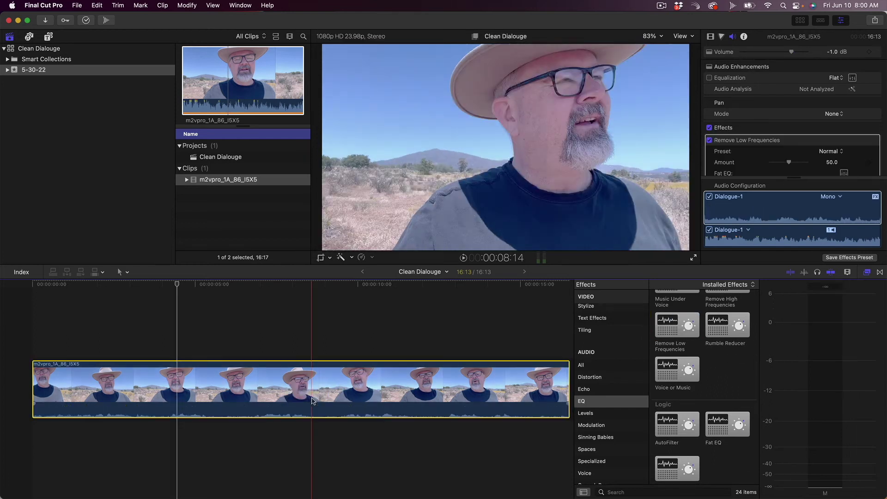
scroll(845, 157, "down", 1)
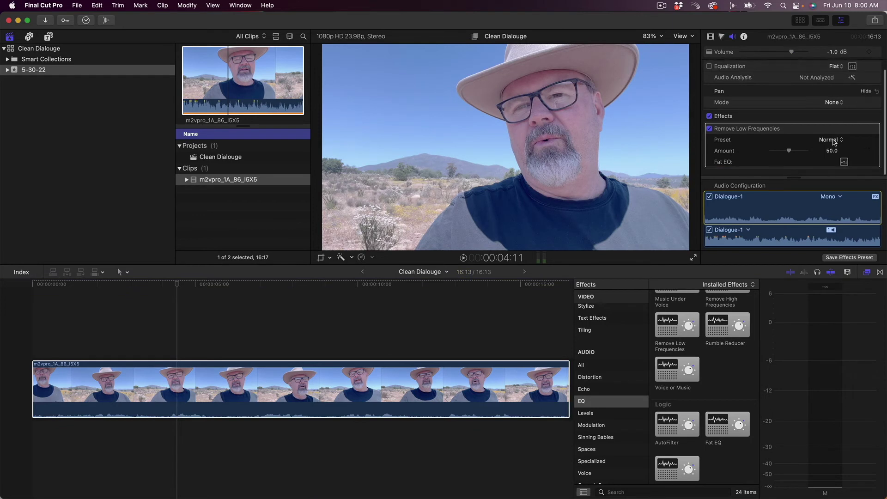
left_click(844, 163)
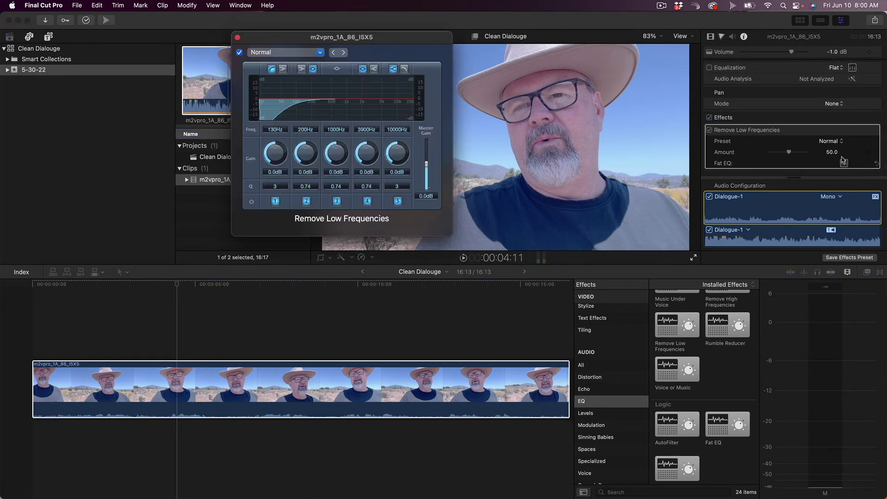
left_click_drag(386, 41, 342, 41)
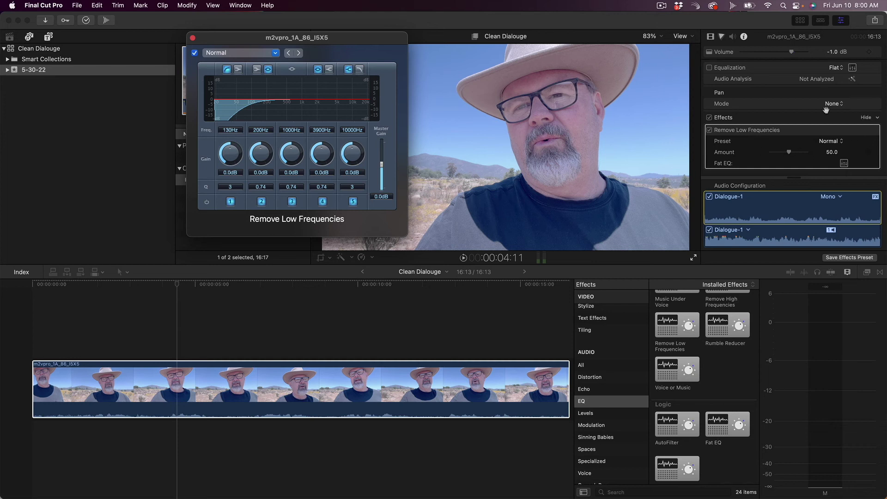
mouse_move(789, 153)
left_mouse_down()
mouse_move(804, 154)
mouse_move(789, 158)
left_mouse_up()
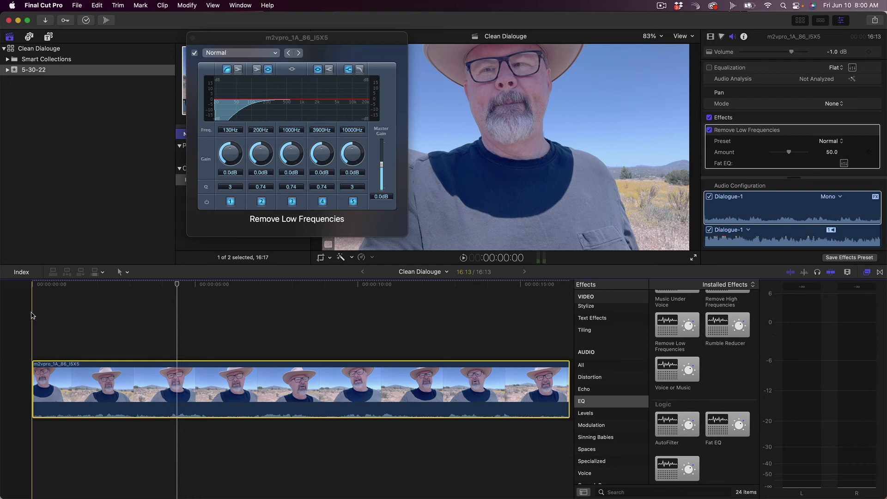
Raise the clip volume from -1.0 dB to 12.0 dB and nudge the low-cut Amount to 69.0
key("space")
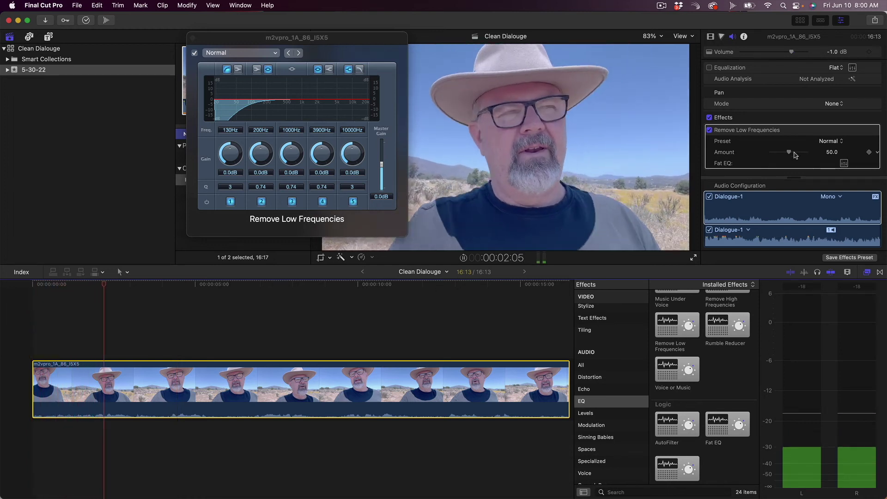
key("XF86AudioRaiseVolume")
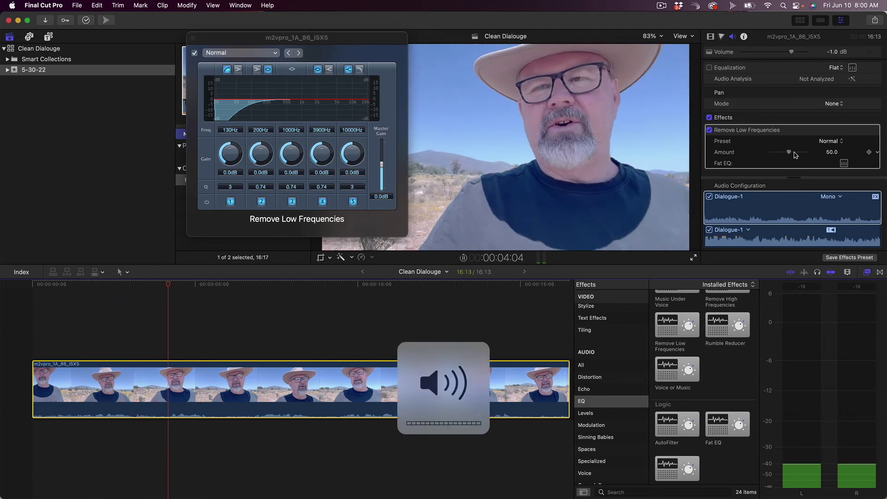
key("space")
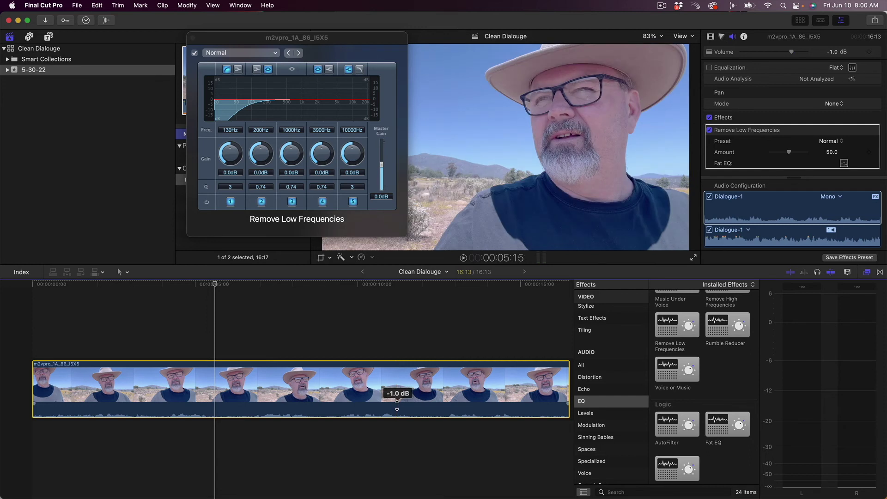
left_click_drag(396, 406, 397, 400)
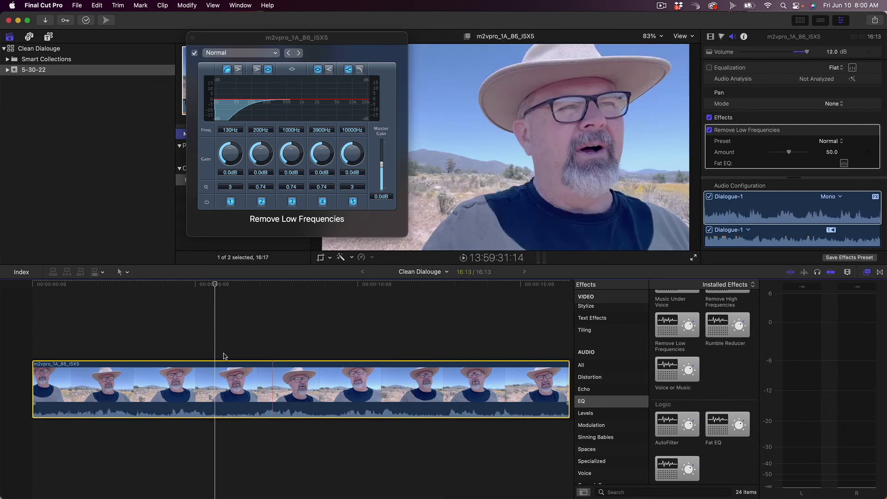
key("space")
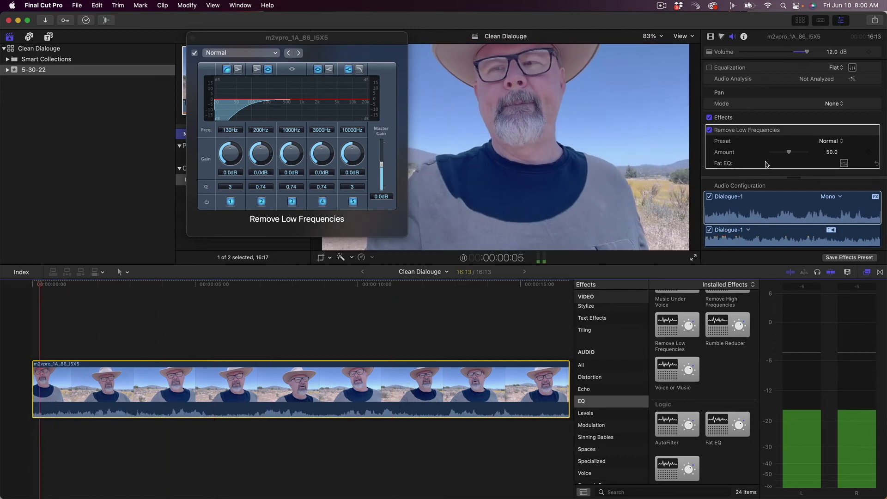
left_click_drag(790, 156, 797, 157)
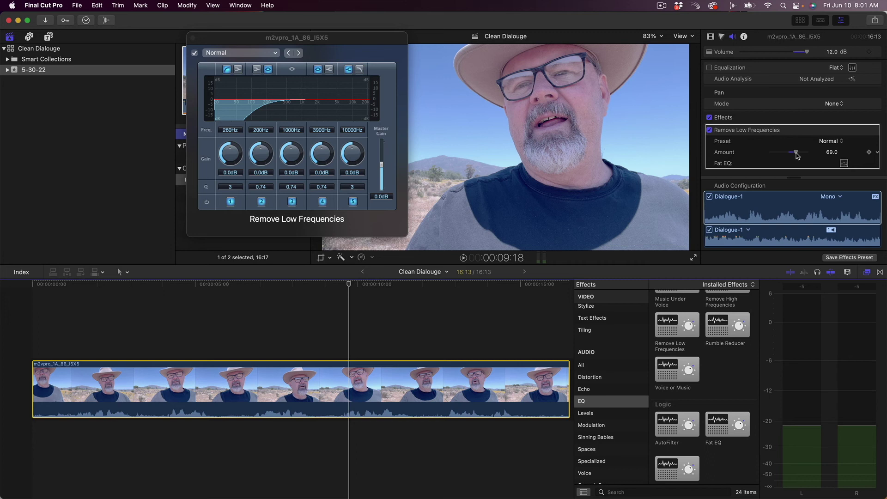
During playback, try low-cut Amounts up to 100, then settle at 68.0 (240Hz)
left_click_drag(796, 155, 809, 156)
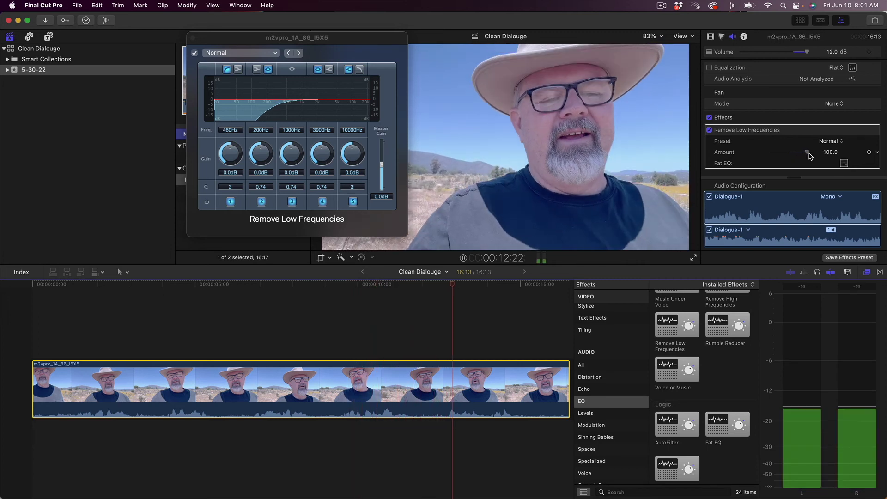
key("space")
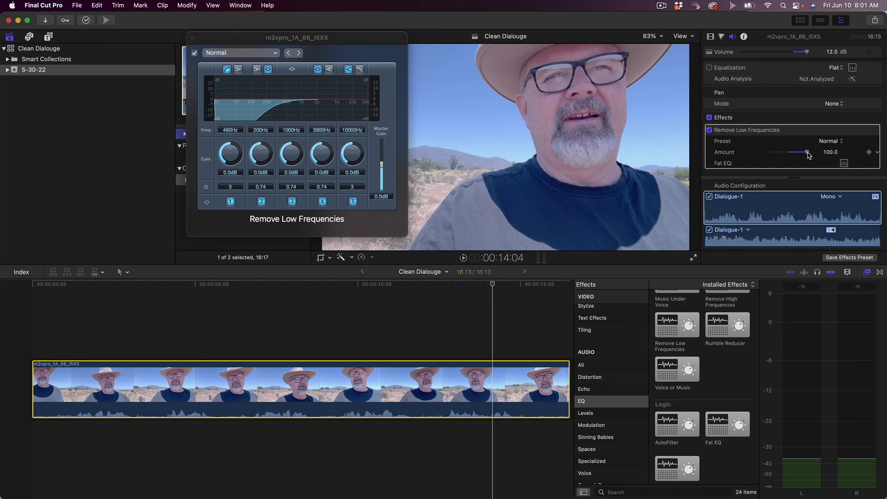
key("space")
left_click_drag(809, 155, 796, 157)
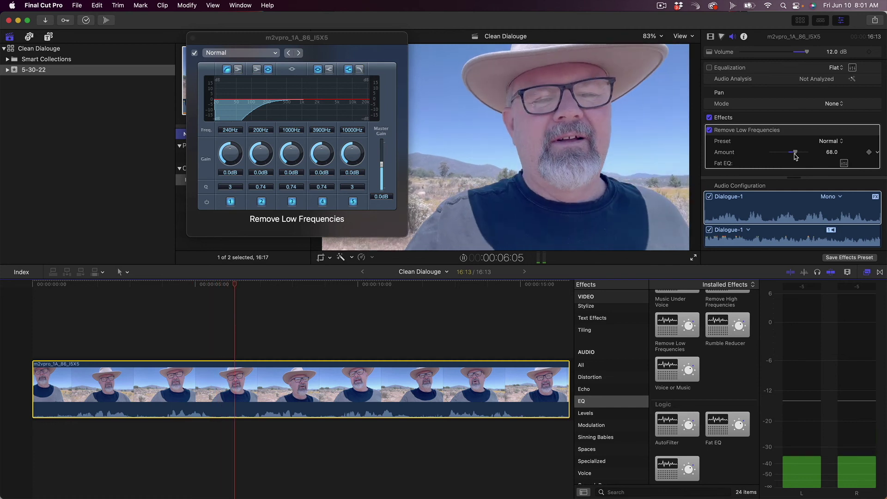
key("space")
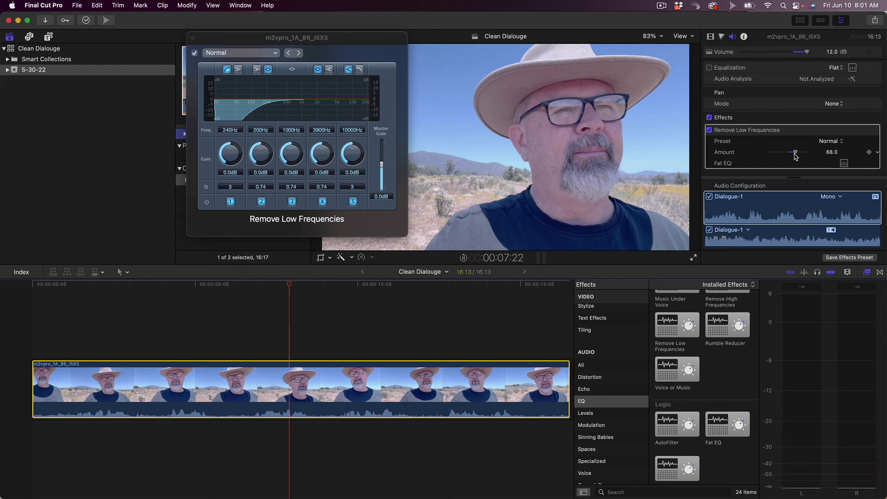
key("space")
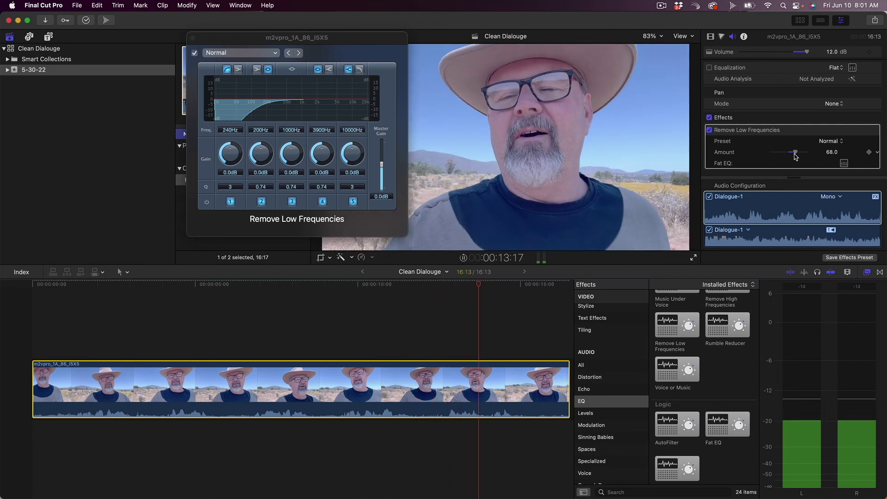
key("space")
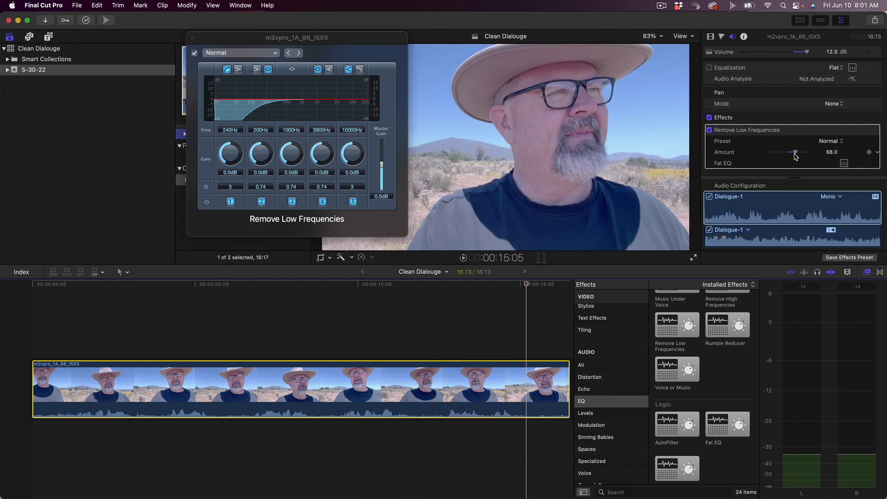